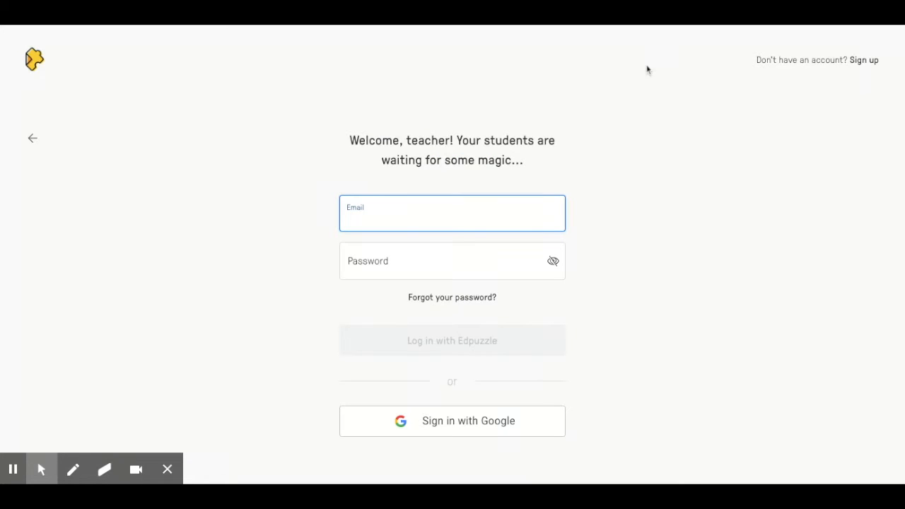
# - Sign up for a teacher account using Google sign-in
pyautogui.click(858, 64)
pyautogui.click(343, 293)
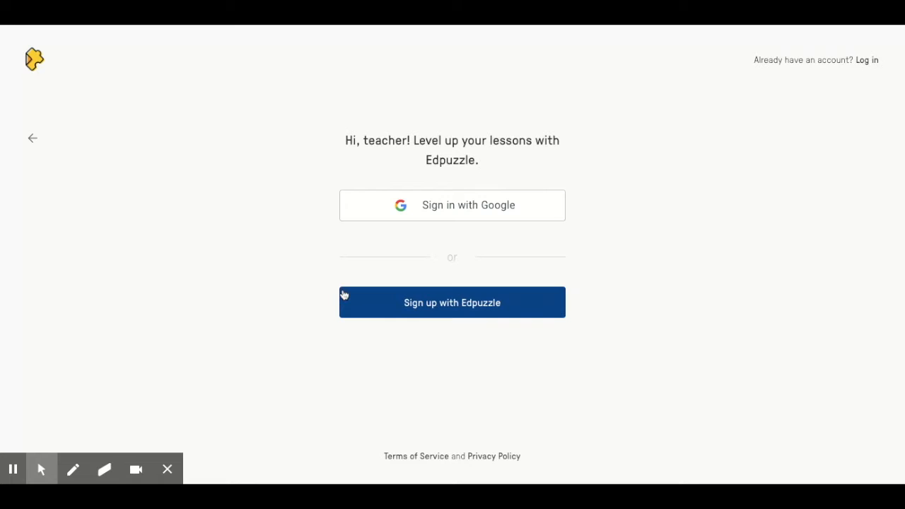
pyautogui.click(447, 208)
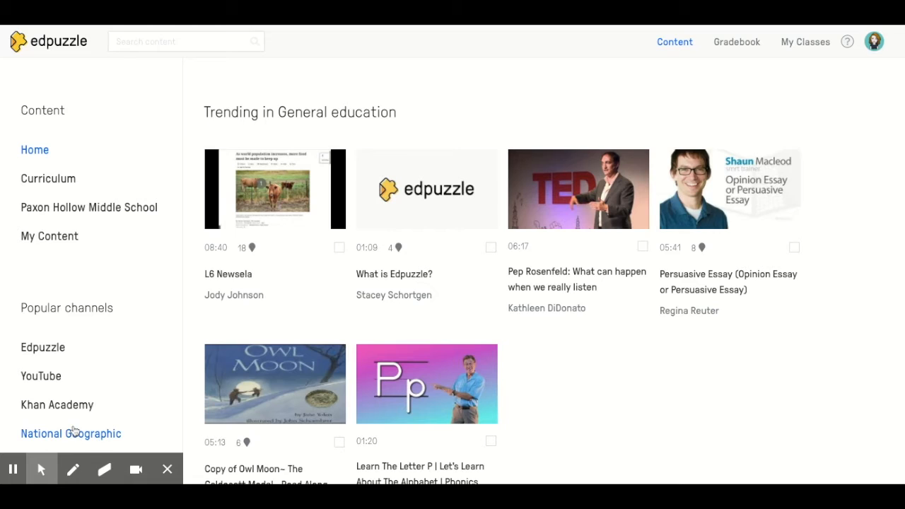
# - Open My Content and view the options for adding content
pyautogui.moveTo(13, 469)
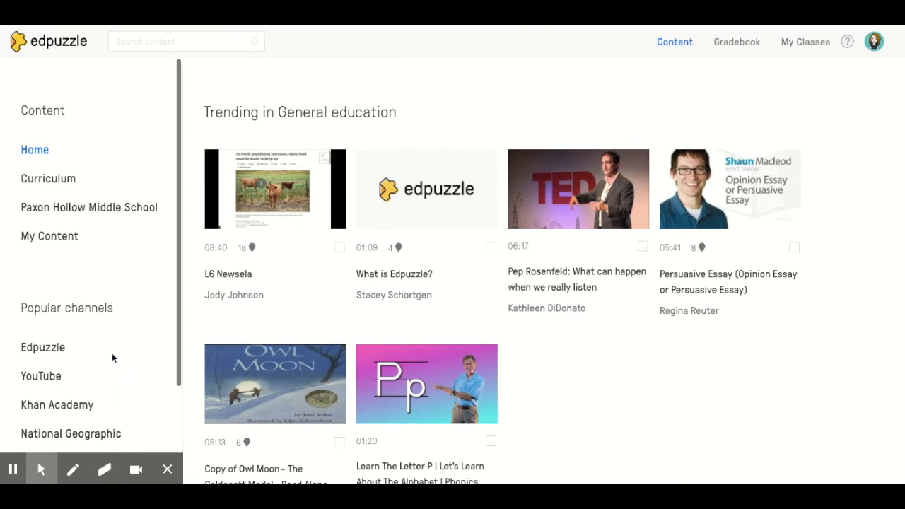
pyautogui.click(43, 239)
pyautogui.click(851, 116)
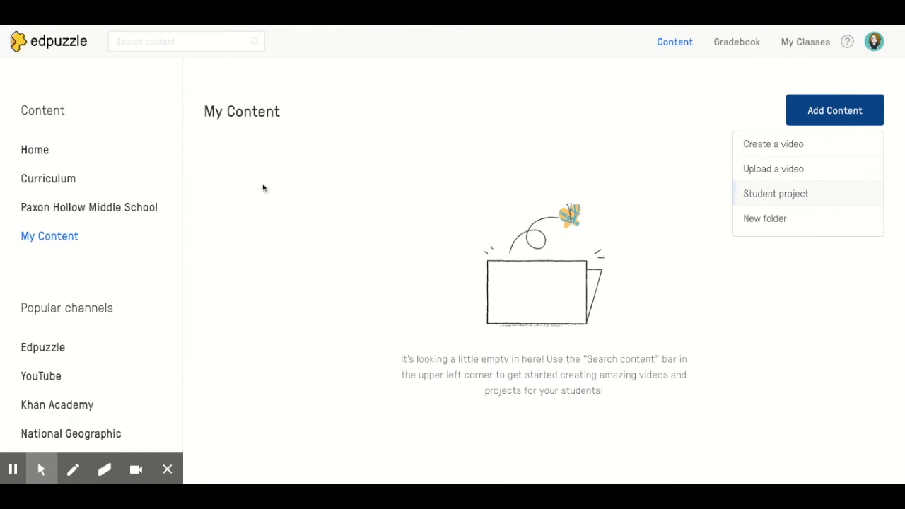
# - Browse the popular channels Edpuzzle, YouTube, Khan Academy, National Geographic and TED Talks
pyautogui.scroll(-3, 108, 256)
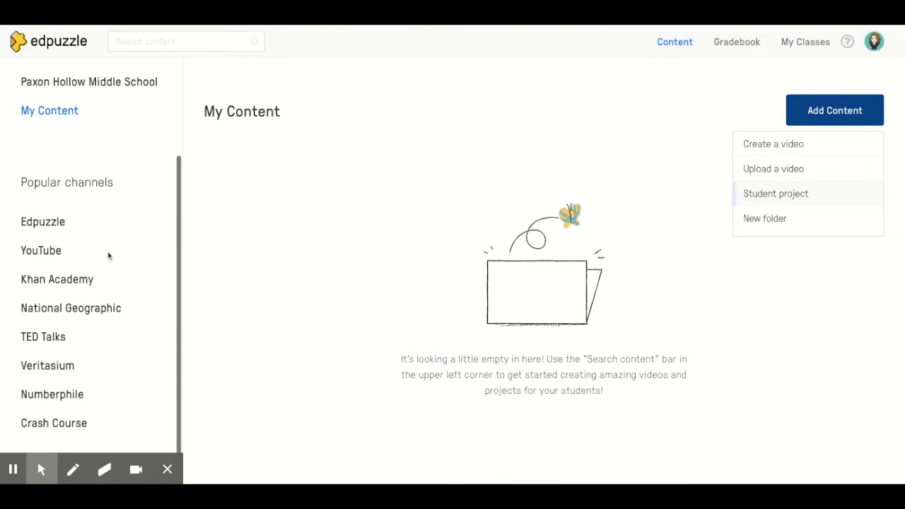
pyautogui.click(43, 227)
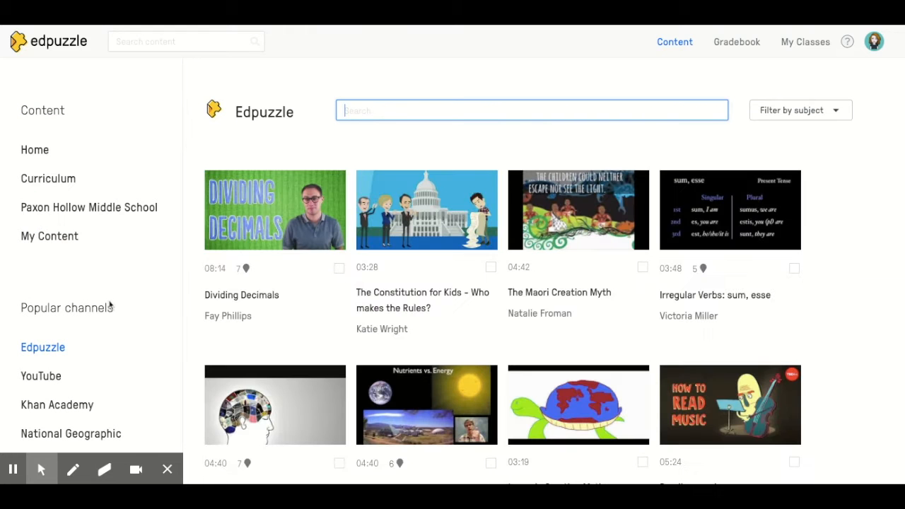
pyautogui.scroll(-2, 110, 305)
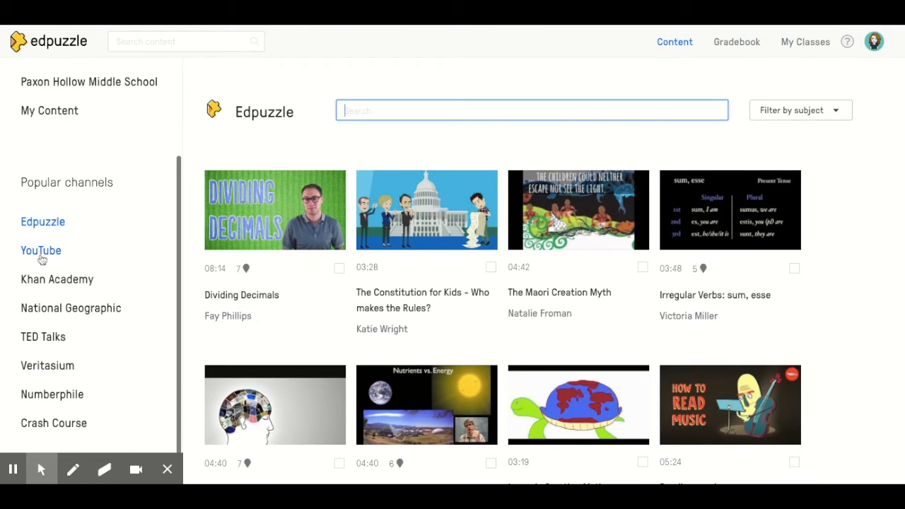
pyautogui.click(41, 253)
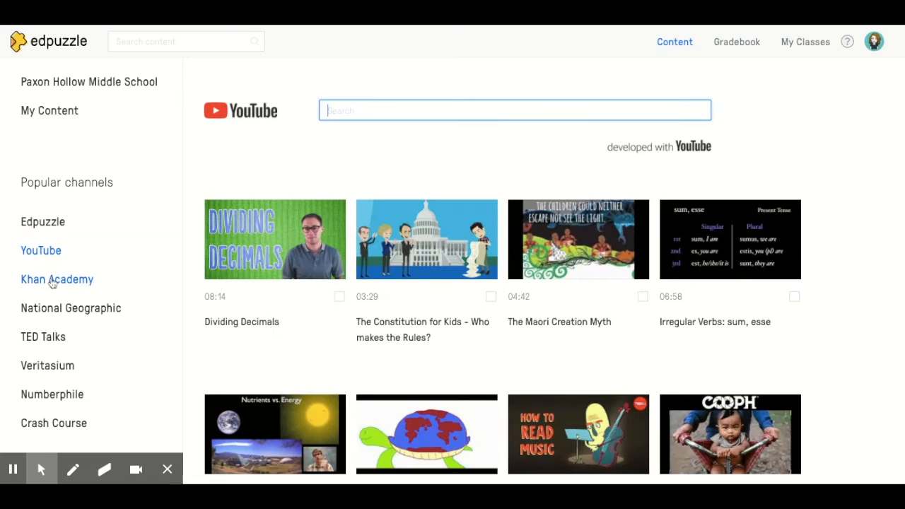
pyautogui.click(51, 281)
pyautogui.click(54, 309)
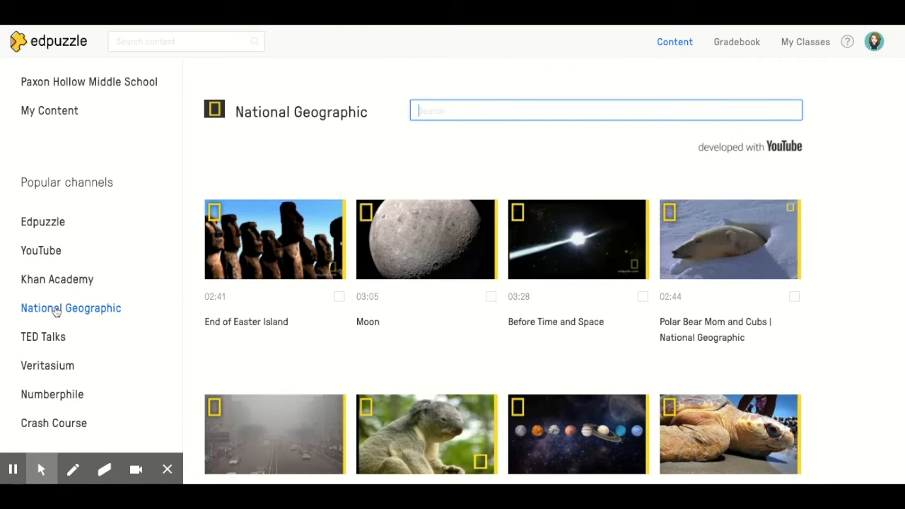
pyautogui.click(33, 338)
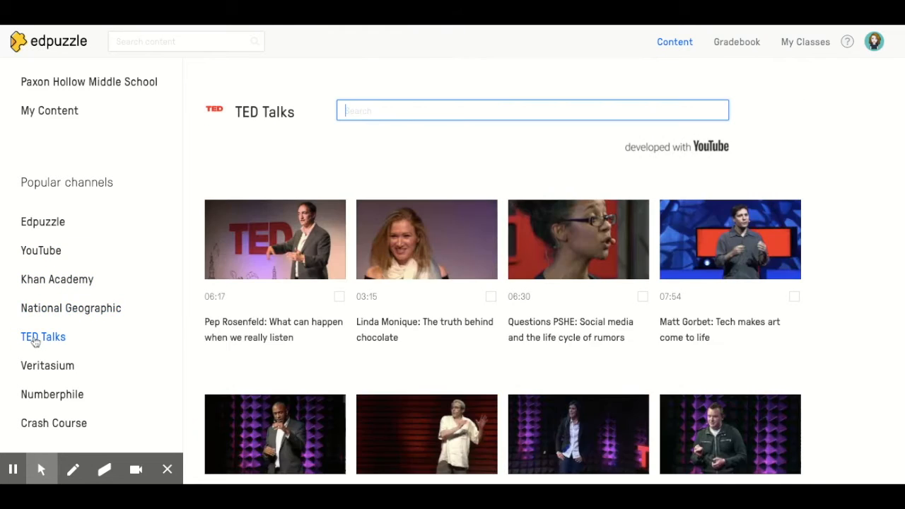
pyautogui.click(37, 471)
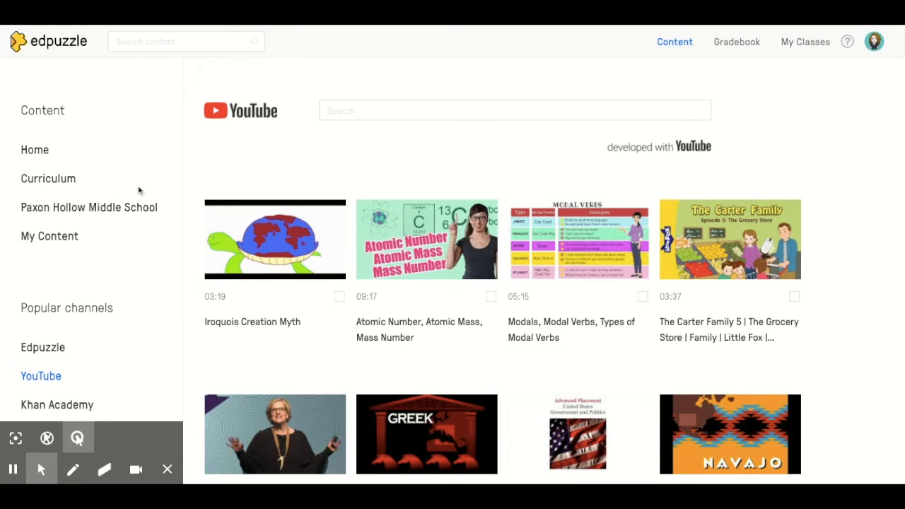
# - Paste a video link into the YouTube channel search to open the Brené Brown video in the editor
pyautogui.click(362, 111)
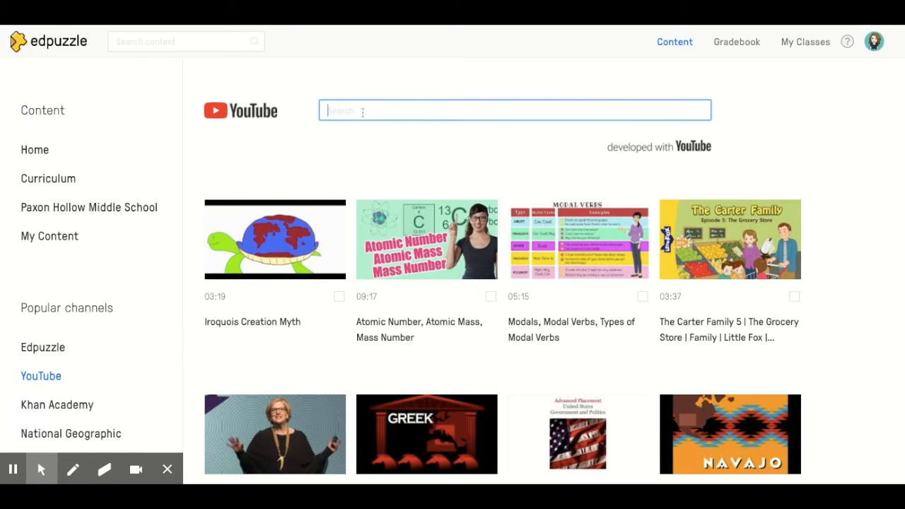
pyautogui.hotkey('ctrl', 'v')
pyautogui.press('Return')
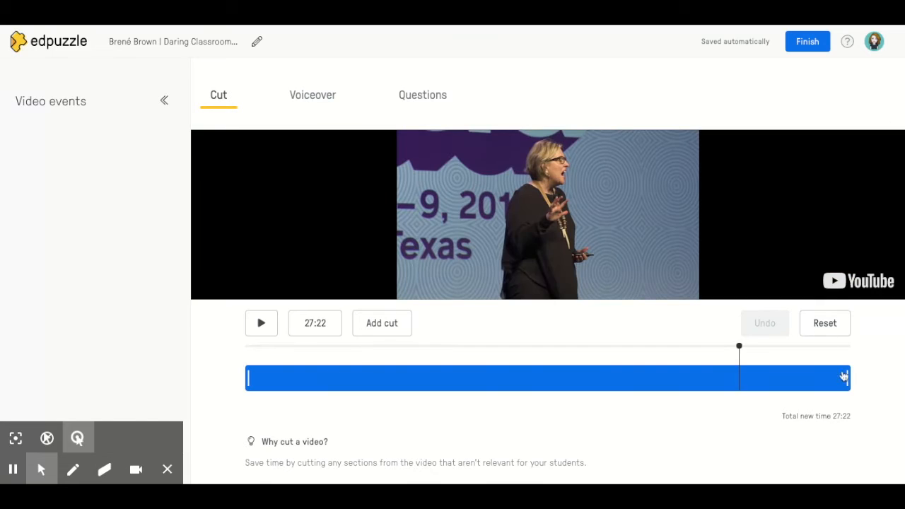
# - Cut the end of the video so it runs 19:56, then view the Voiceover options
pyautogui.moveTo(849, 377); pyautogui.dragTo(605, 376)
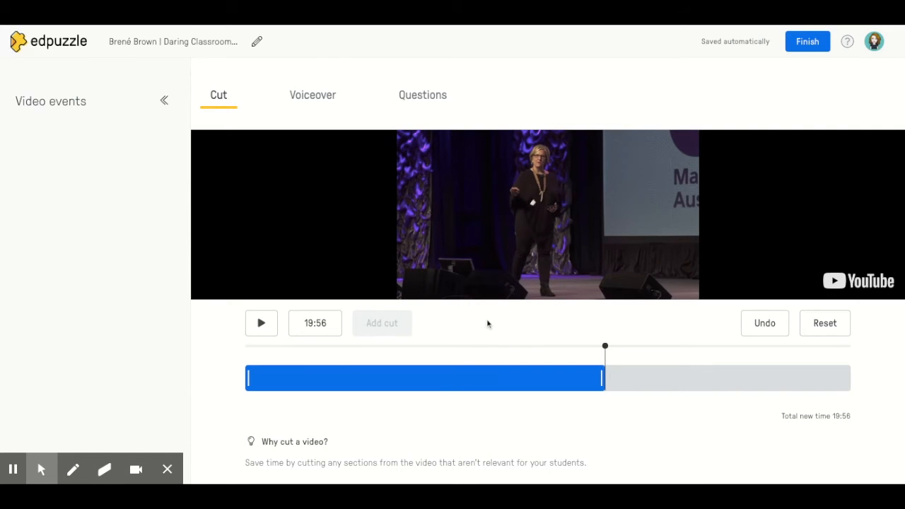
pyautogui.click(317, 104)
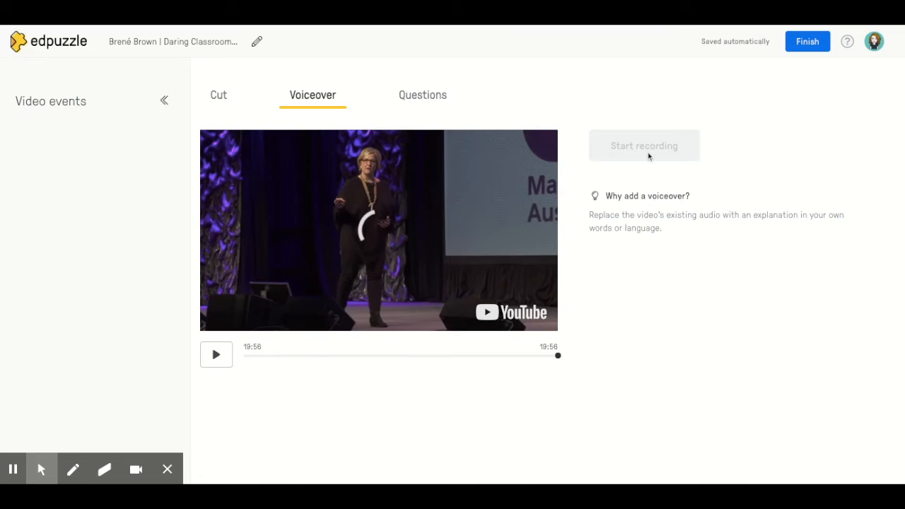
# - Add a multiple-choice question titled "Question #1" with "Correct Answer" as the first choice
pyautogui.click(419, 95)
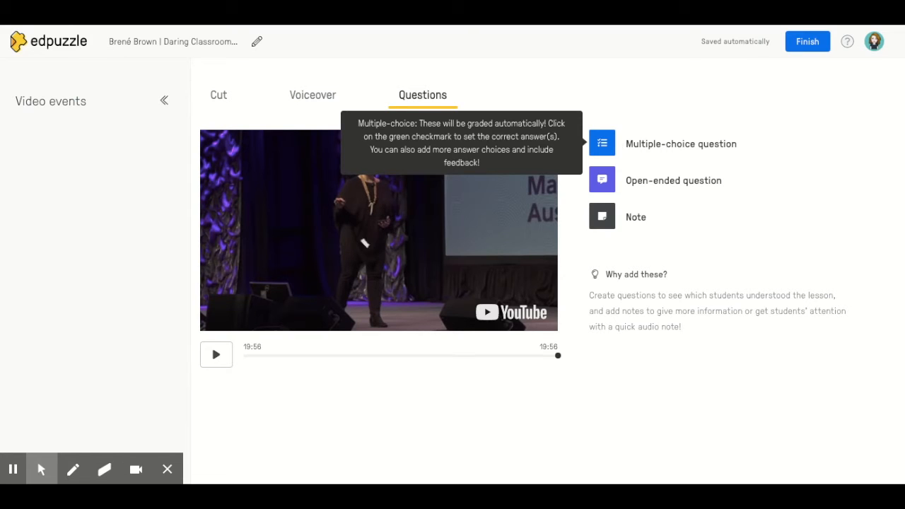
pyautogui.click(610, 146)
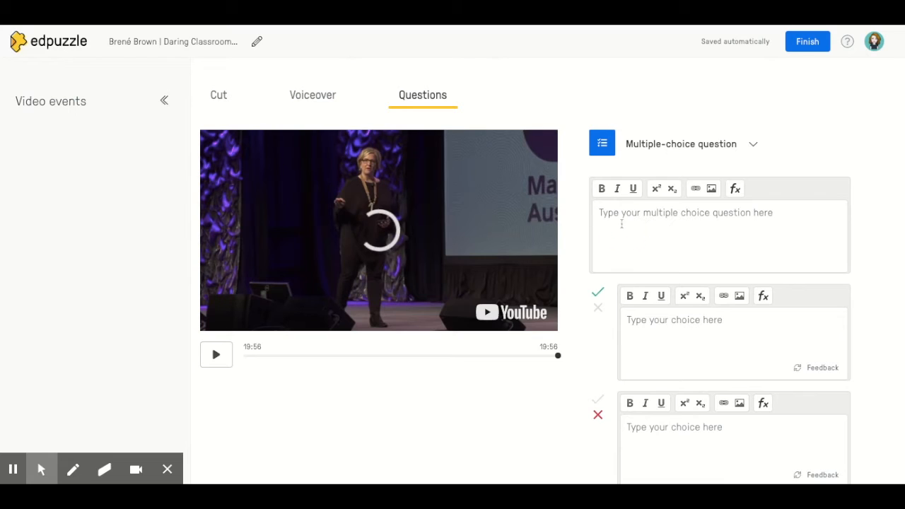
pyautogui.write('Quest')
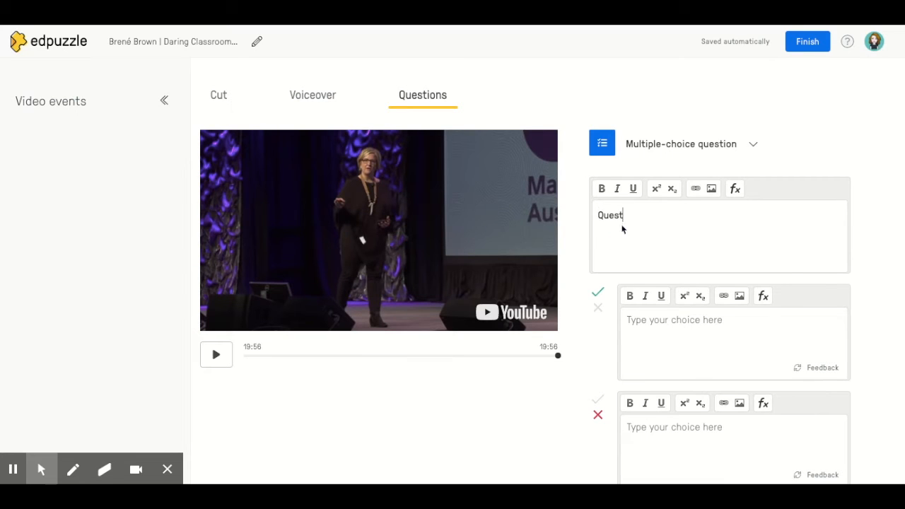
pyautogui.write('ion #')
pyautogui.write('Correct')
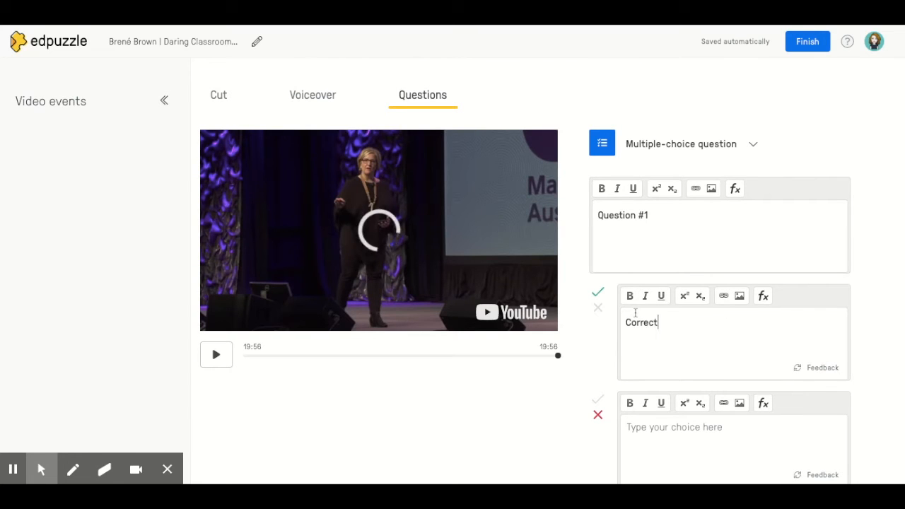
pyautogui.write(' Answer')
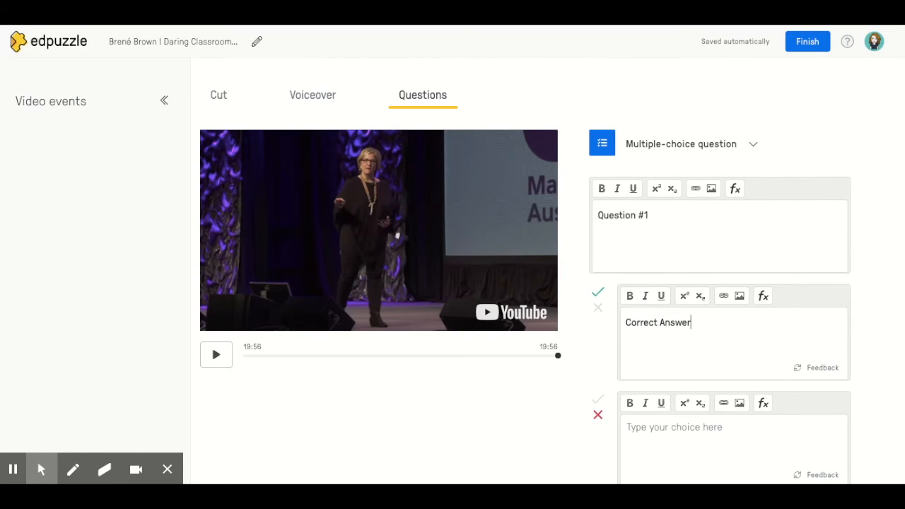
pyautogui.write('I')
# - Enter "Incorrect Answer" as the second choice and save the question
pyautogui.press('BackSpace')
pyautogui.write('Ino')
pyautogui.write('orrect An')
pyautogui.write('swer')
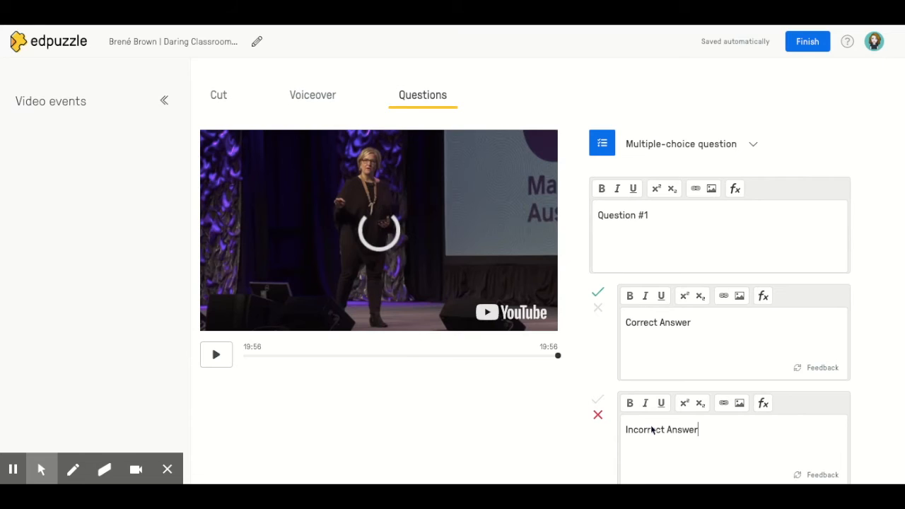
pyautogui.scroll(-3, 650, 425)
pyautogui.click(779, 405)
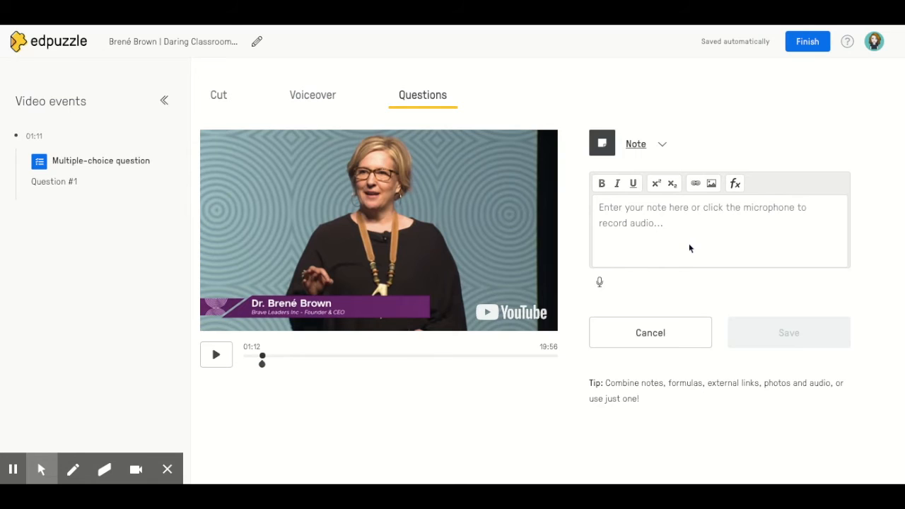
# - Finish editing the video and choose to assign it to a class
pyautogui.click(17, 470)
pyautogui.click(813, 46)
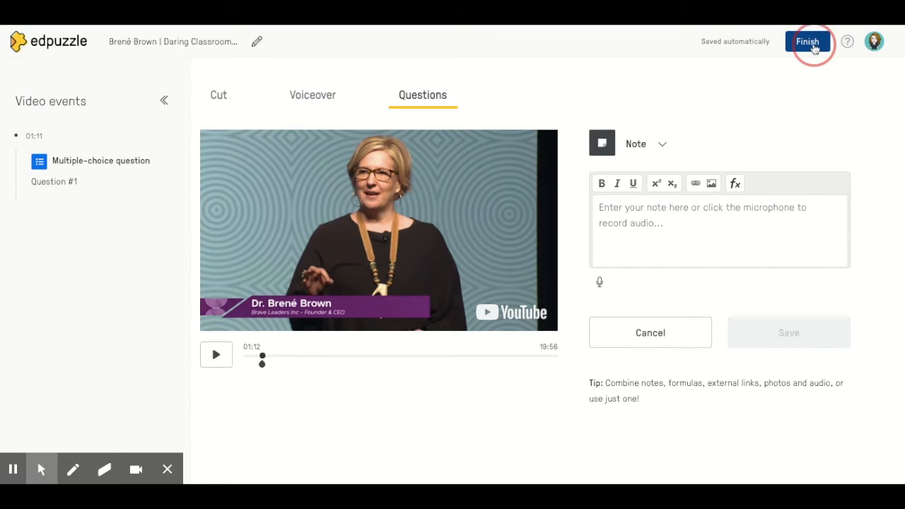
pyautogui.scroll(-1, 156, 359)
pyautogui.scroll(-2, 156, 359)
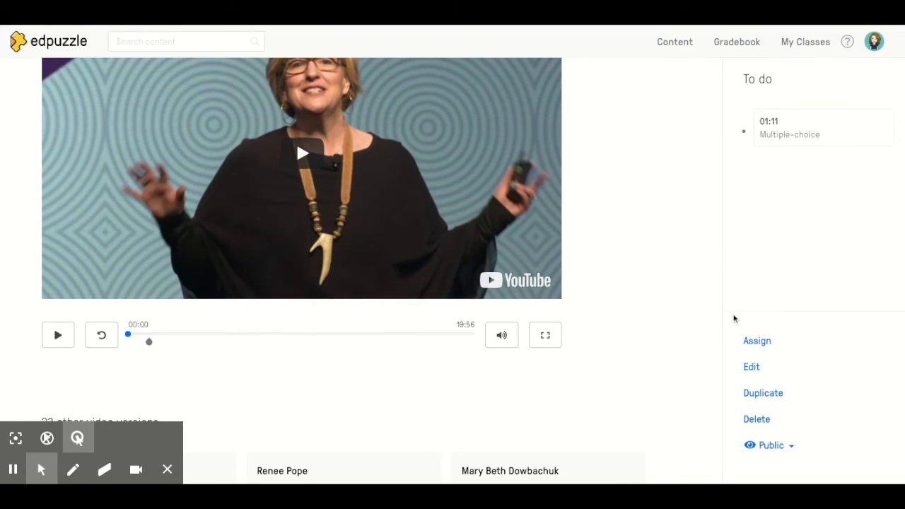
pyautogui.click(754, 343)
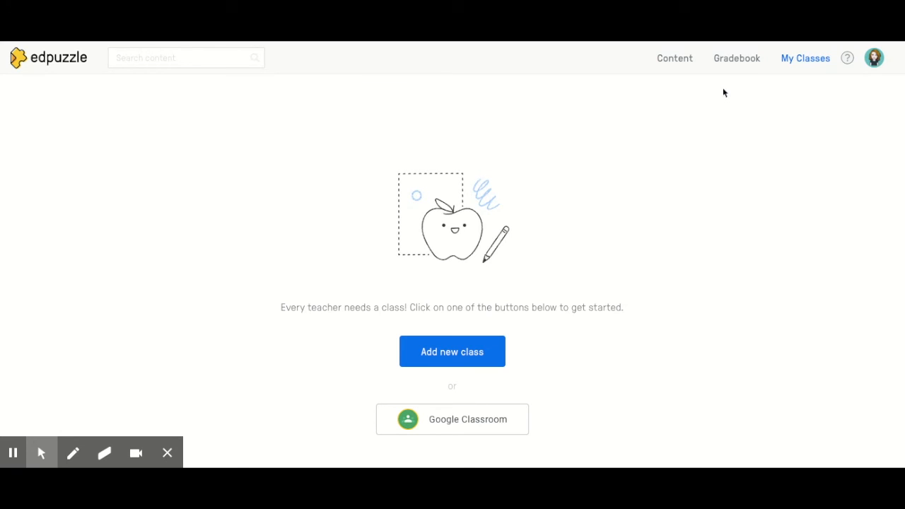
# - Return to the Content home and browse the help and account menus, choosing Resources
pyautogui.click(740, 64)
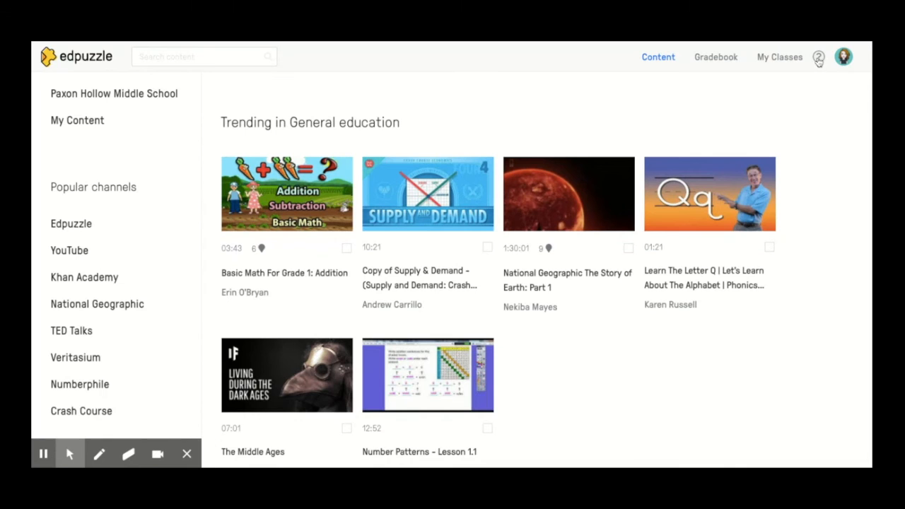
pyautogui.click(819, 58)
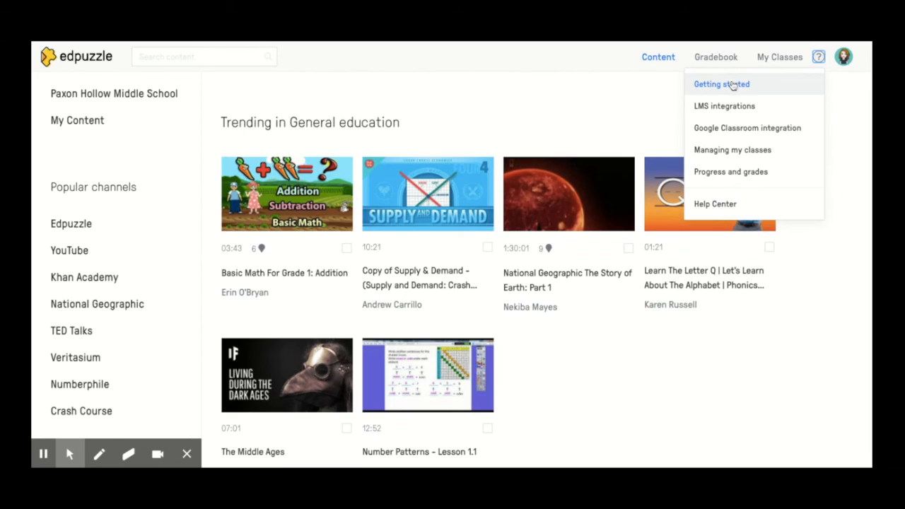
pyautogui.click(842, 59)
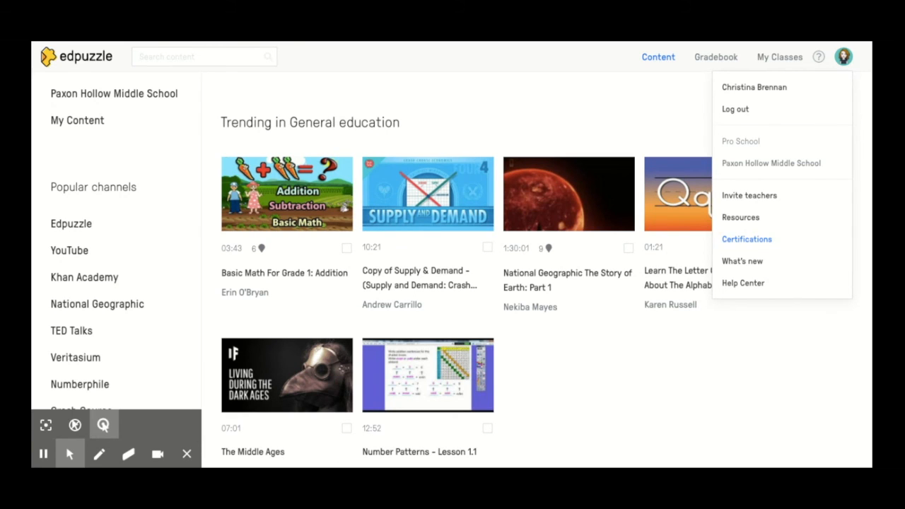
pyautogui.click(843, 60)
pyautogui.click(843, 61)
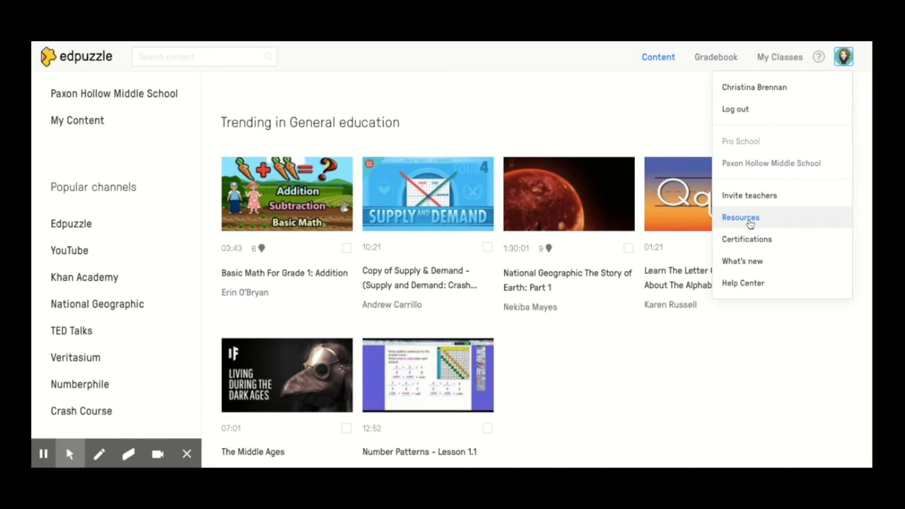
pyautogui.click(750, 222)
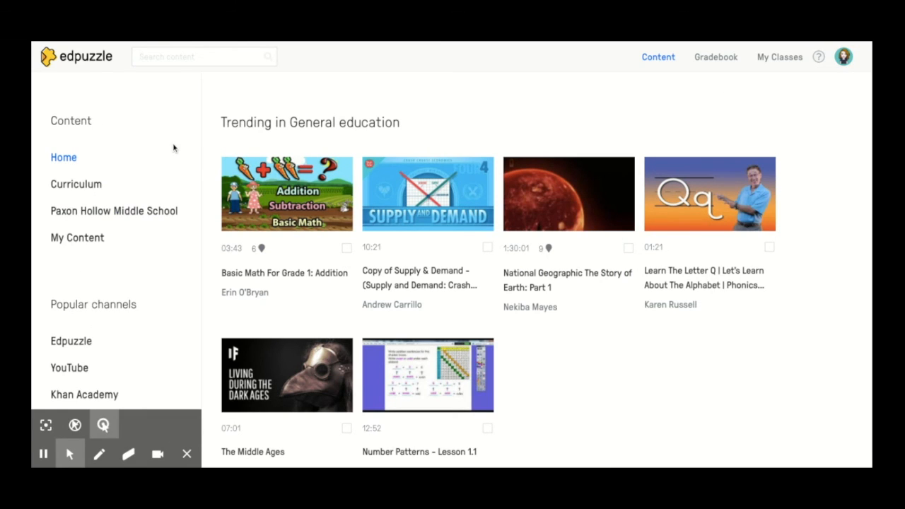